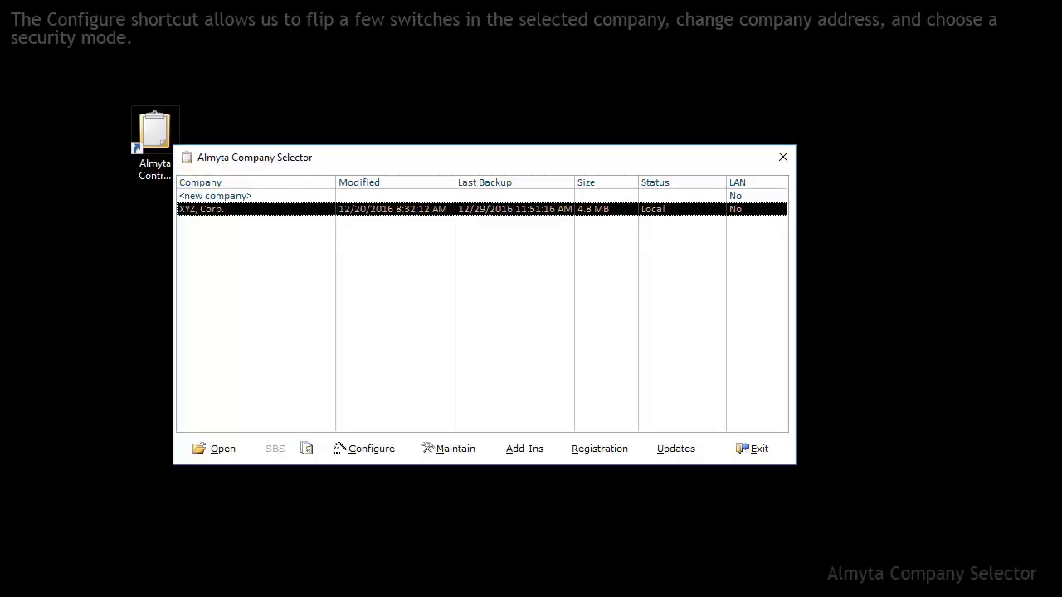
- Review the locations and warehouses page in the XYZ, Corp. configuration, and close the configuration
key("alt+c")
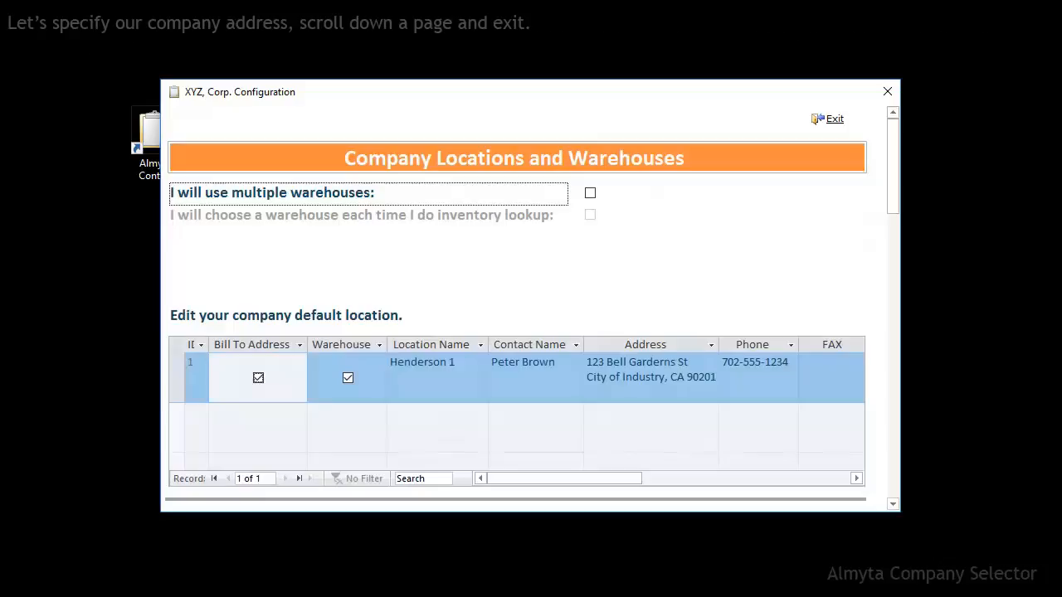
key("Page_Down")
left_click(828, 118)
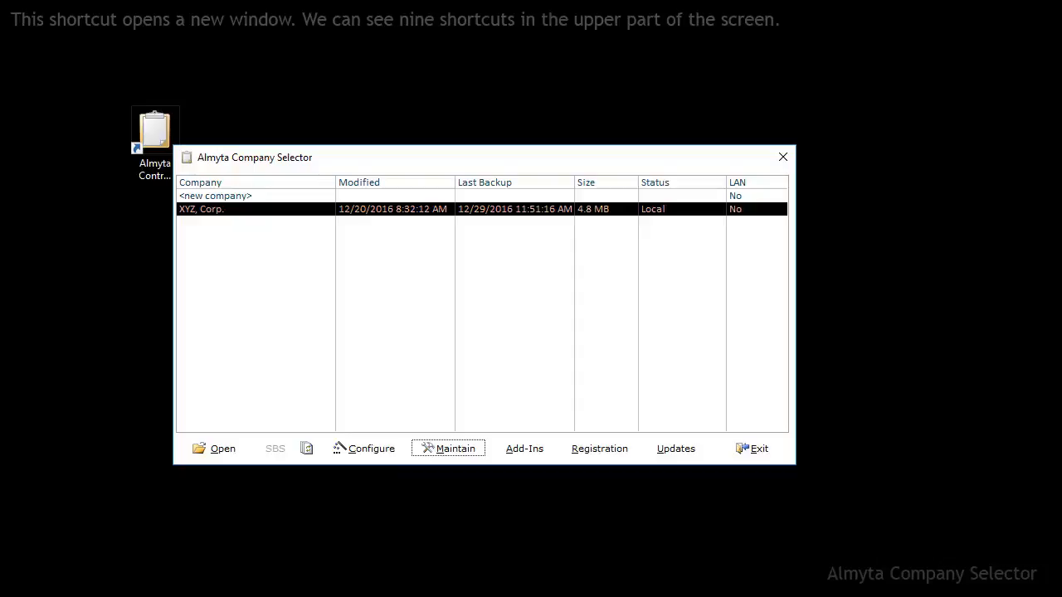
- Open the maintenance functions for XYZ, Corp. and compact and repair its database
key("Return")
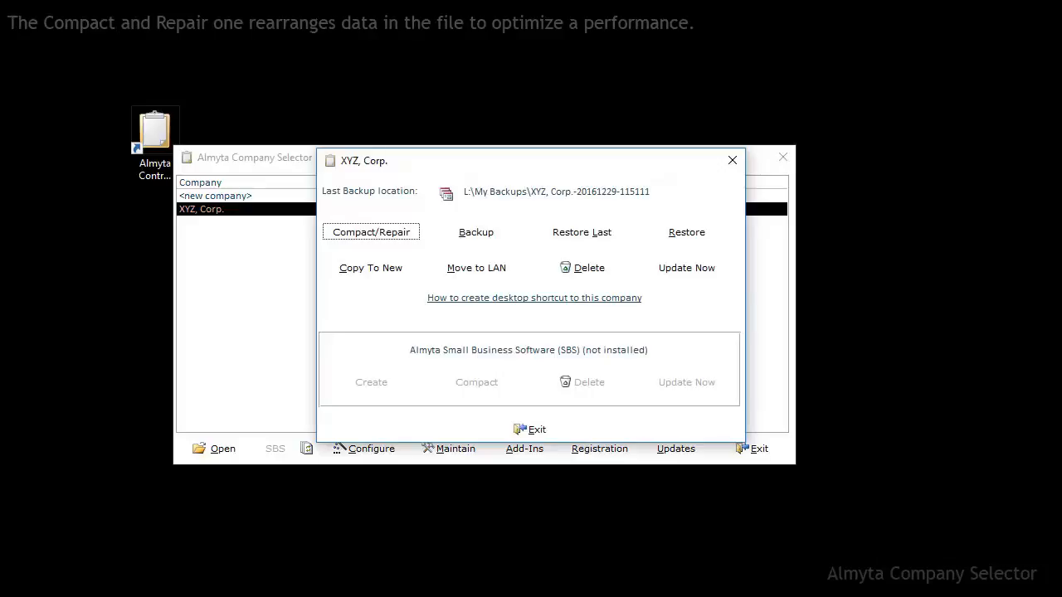
key("Return")
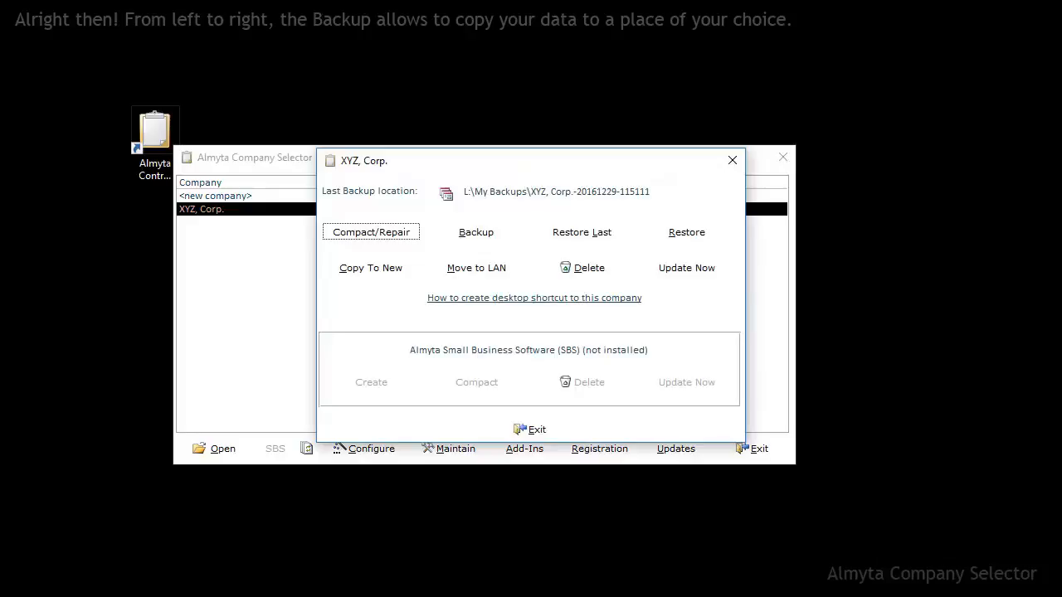
- Back up the XYZ, Corp. database to the My Backups folder on USB Drive (L:)
left_click(476, 232)
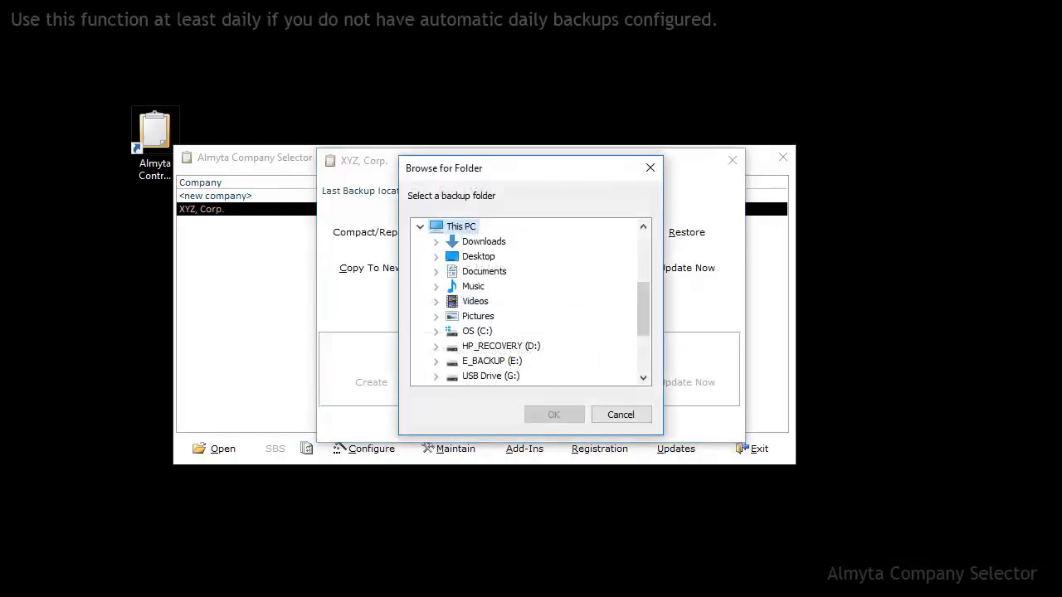
left_click_drag(531, 169, 551, 184)
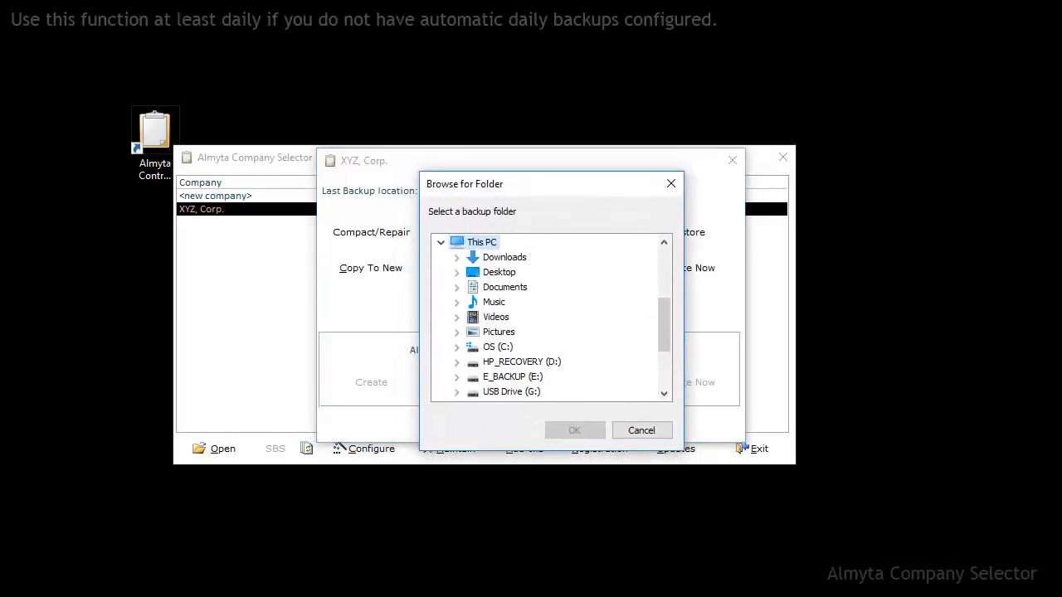
left_click_drag(664, 326, 664, 354)
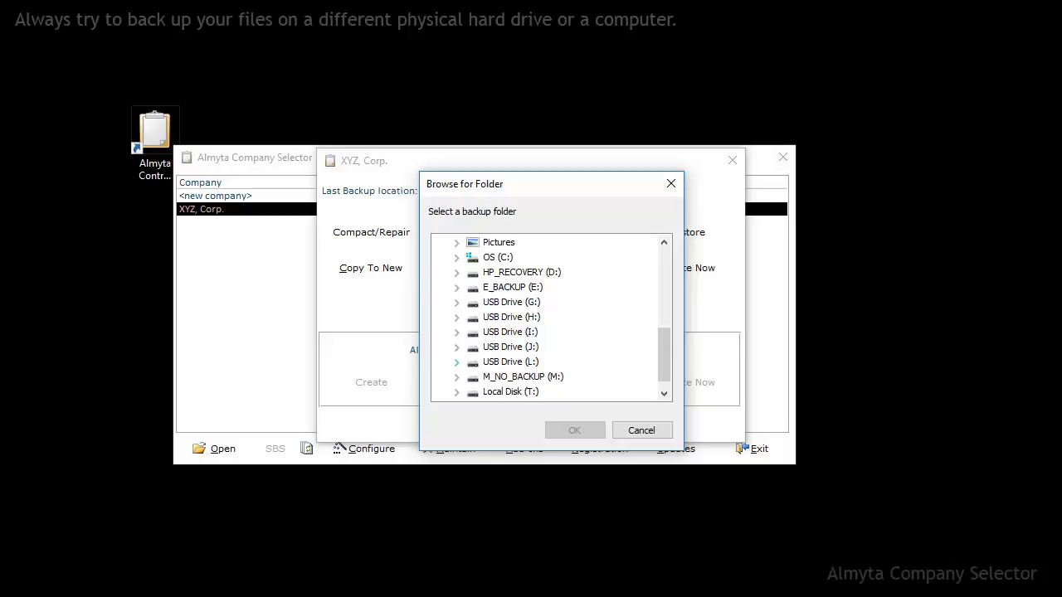
left_click(456, 362)
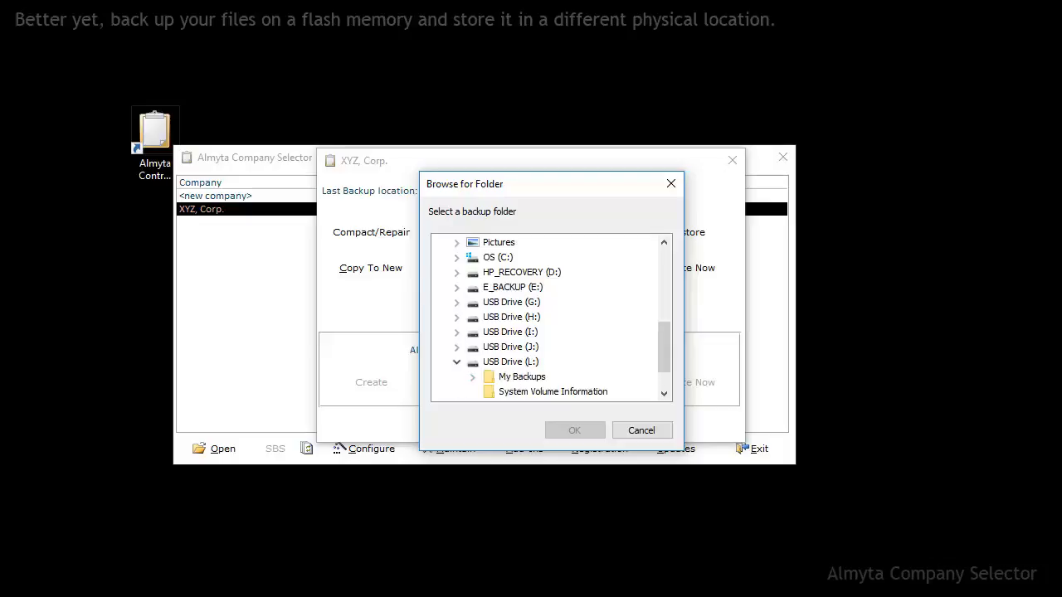
left_click(521, 377)
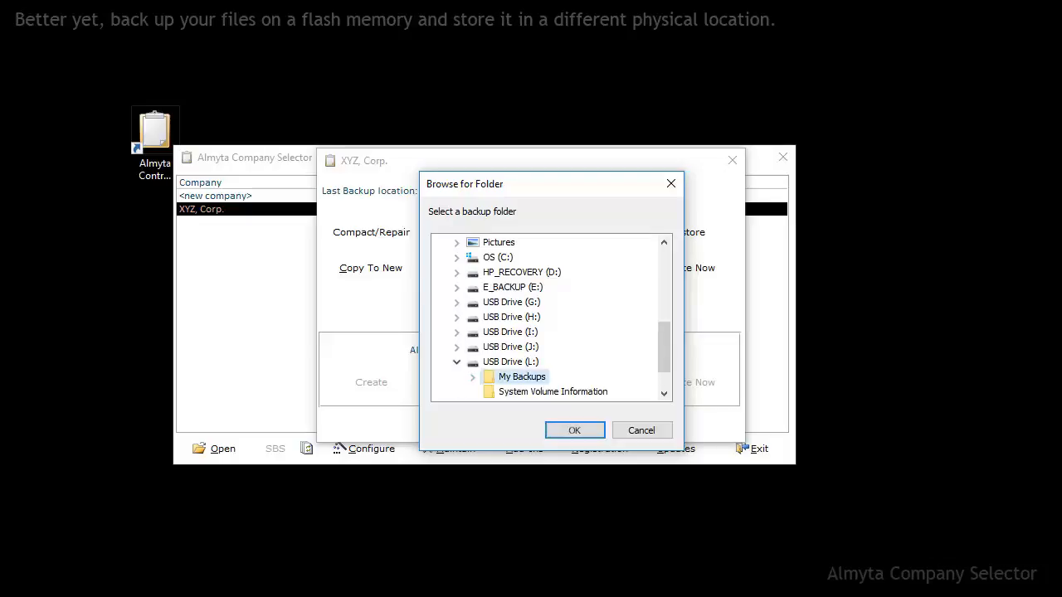
left_click(574, 429)
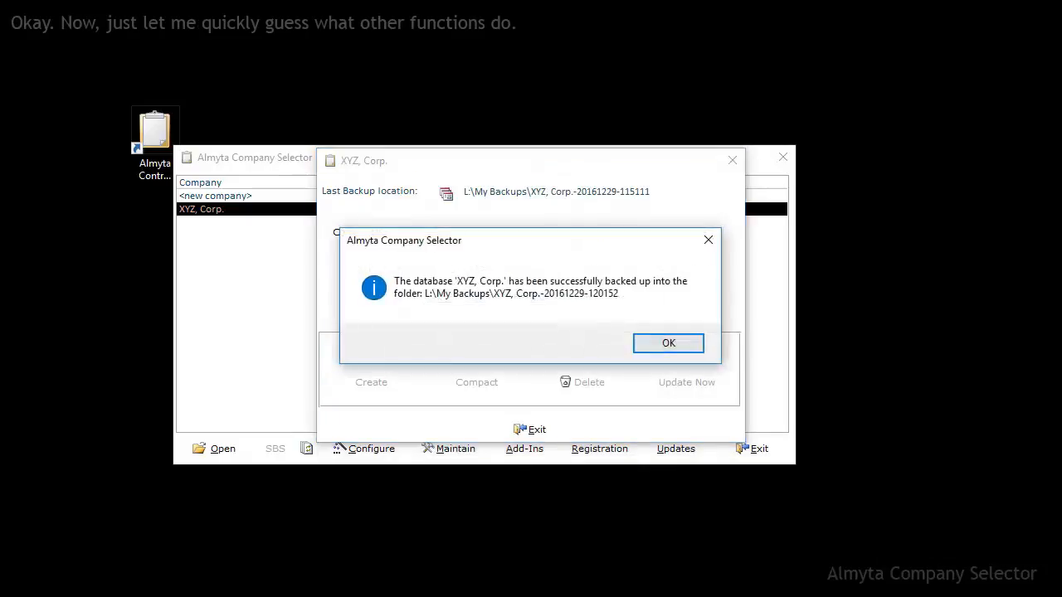
key("Return")
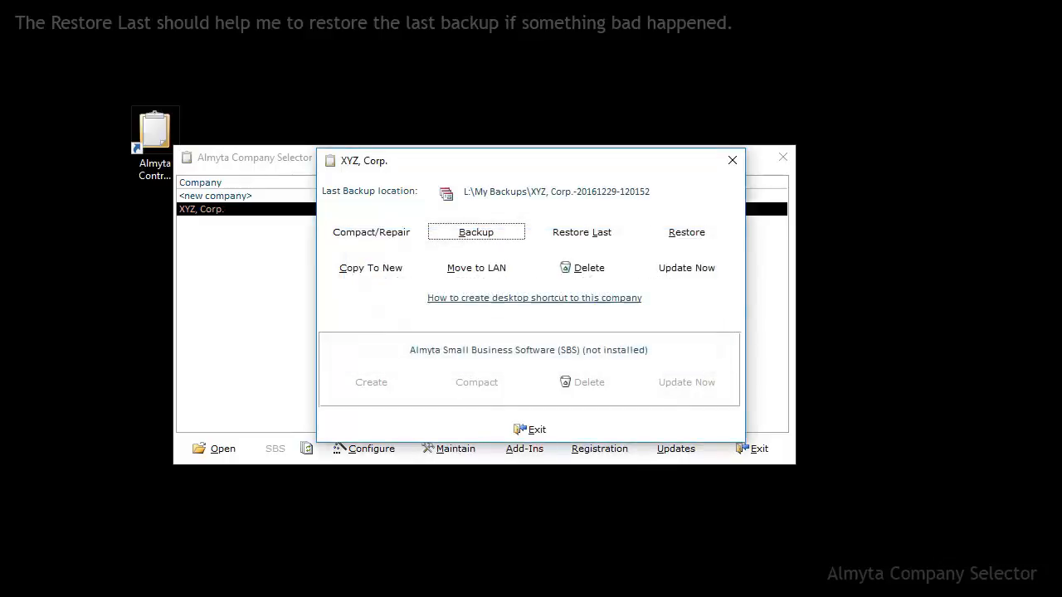
- Restore the last backup of XYZ, Corp., confirming the restore with YES
left_click(581, 233)
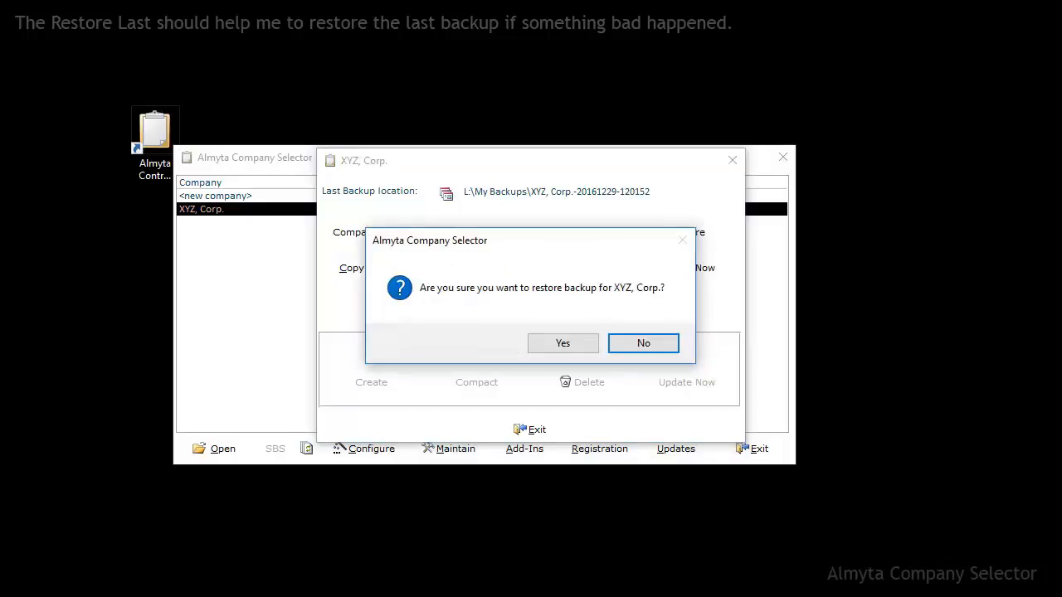
left_click(564, 343)
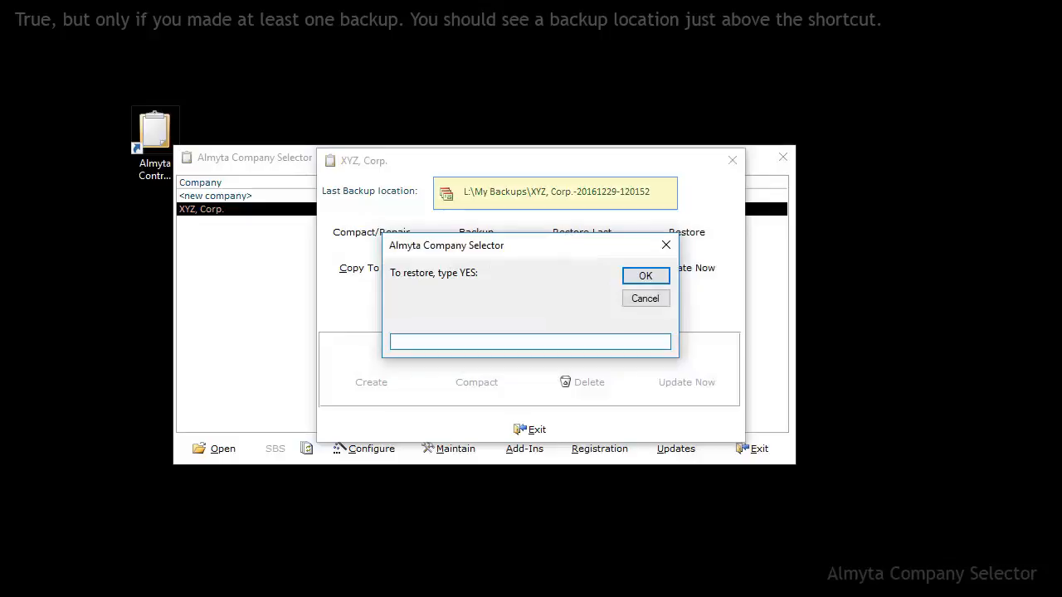
type("YES")
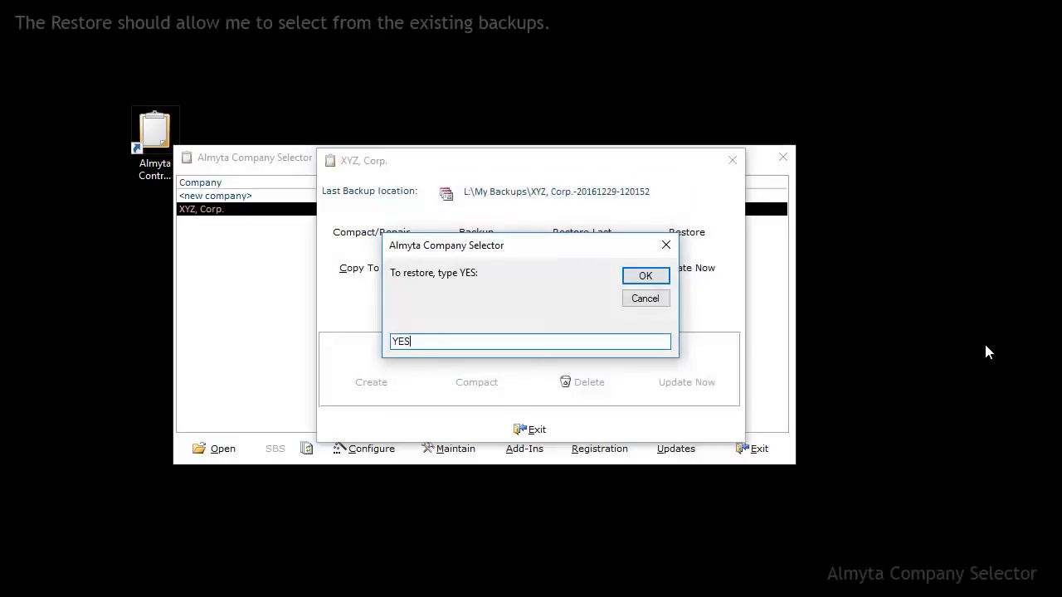
left_click(651, 279)
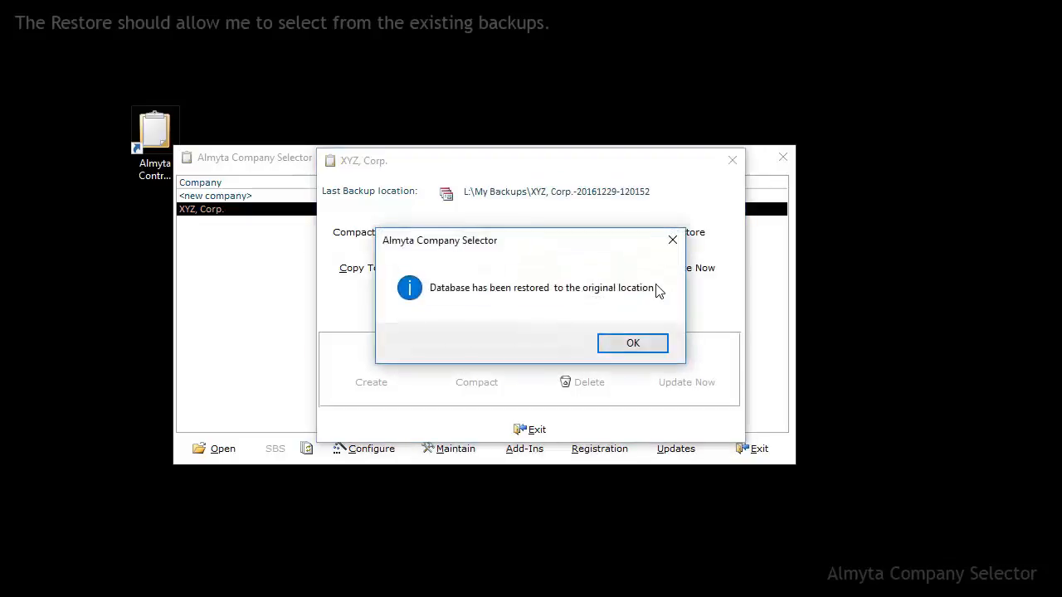
left_click(639, 347)
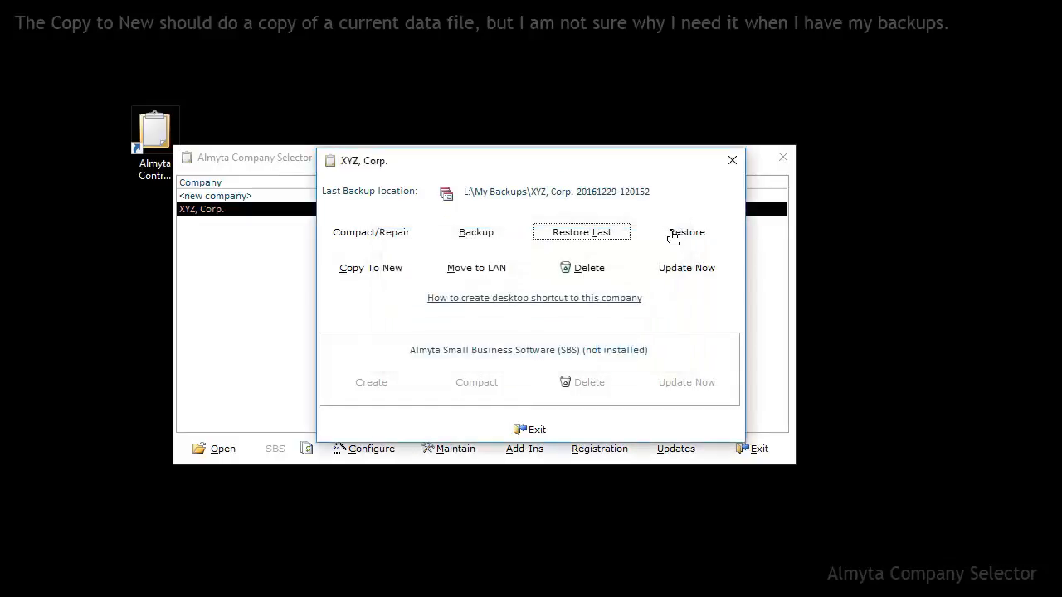
- Copy the XYZ, Corp. database to a new company named "XYZ - 2000 dec 31" and select the copy in the company list
left_click(371, 269)
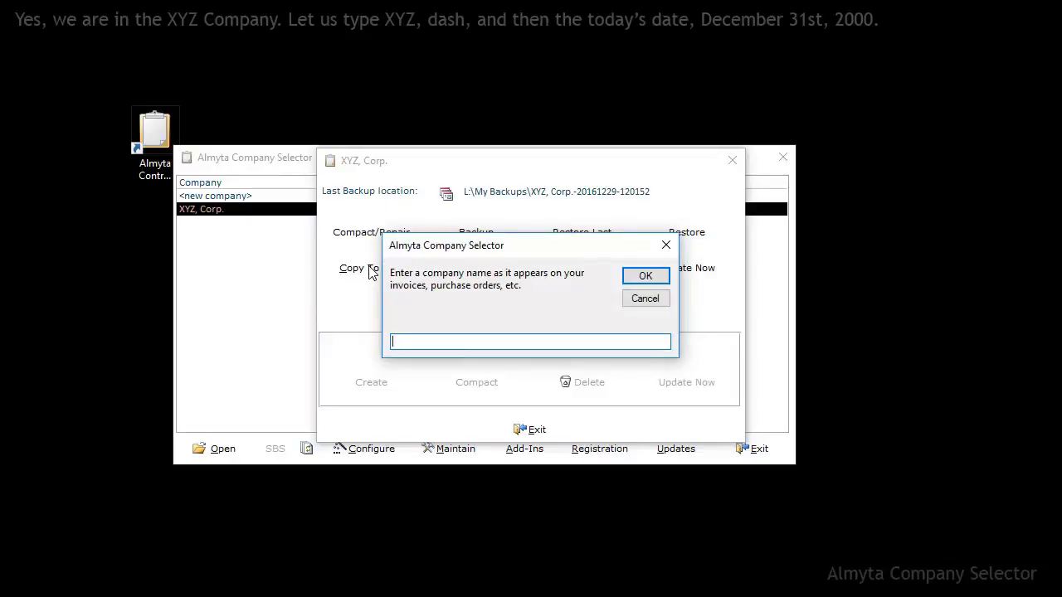
type("XYZ - 2000 dec")
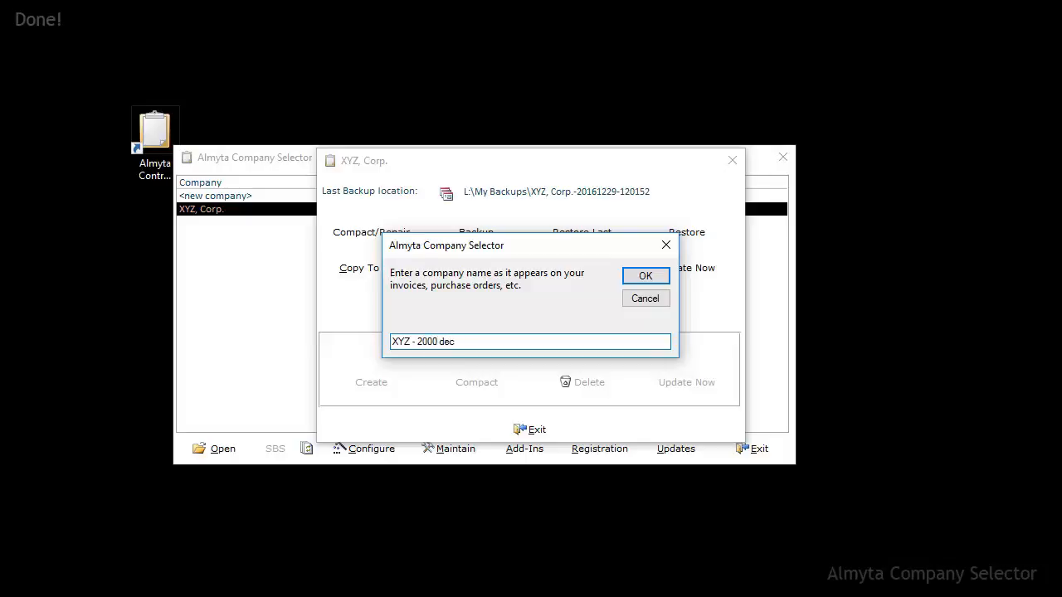
type(". 31")
key("Return")
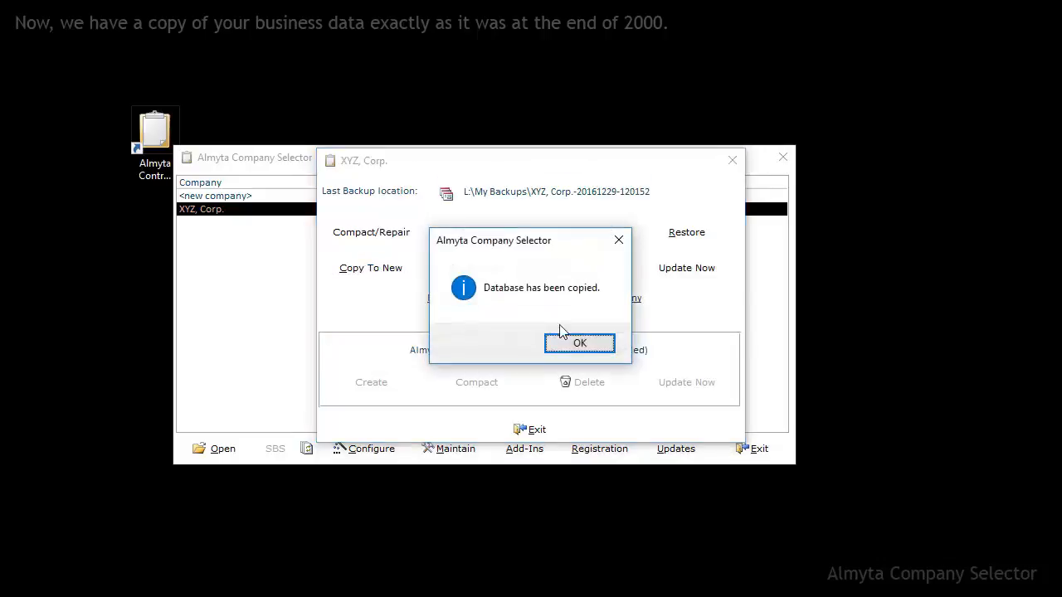
left_click(594, 349)
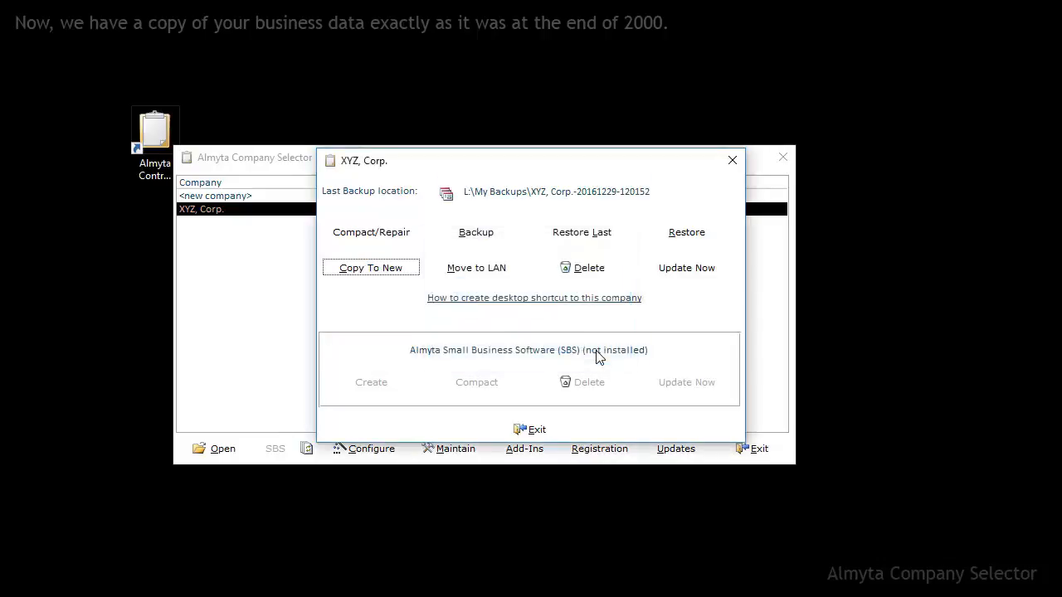
left_click(539, 430)
left_click(390, 210)
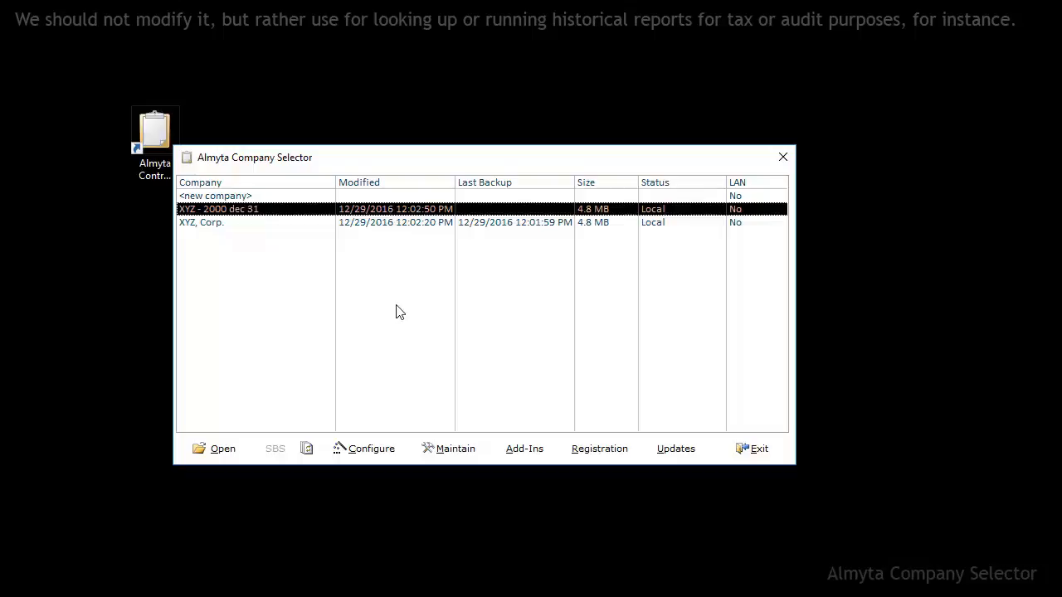
- Try to move the XYZ, Corp. database to the LAN, choosing the ACS_Data folder in the CompanyData share on ALM35
left_click(418, 225)
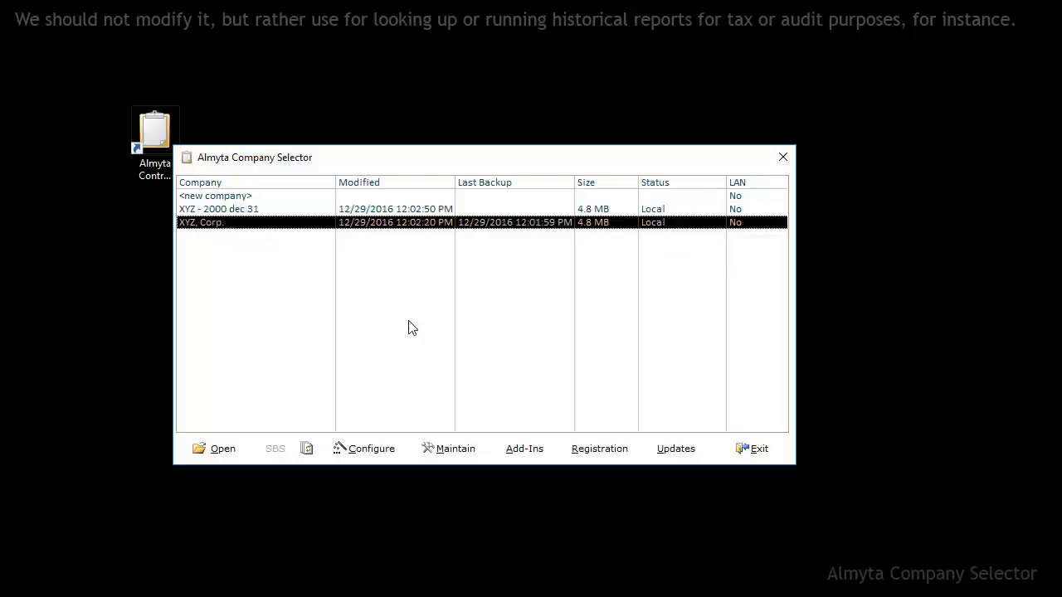
left_click(440, 449)
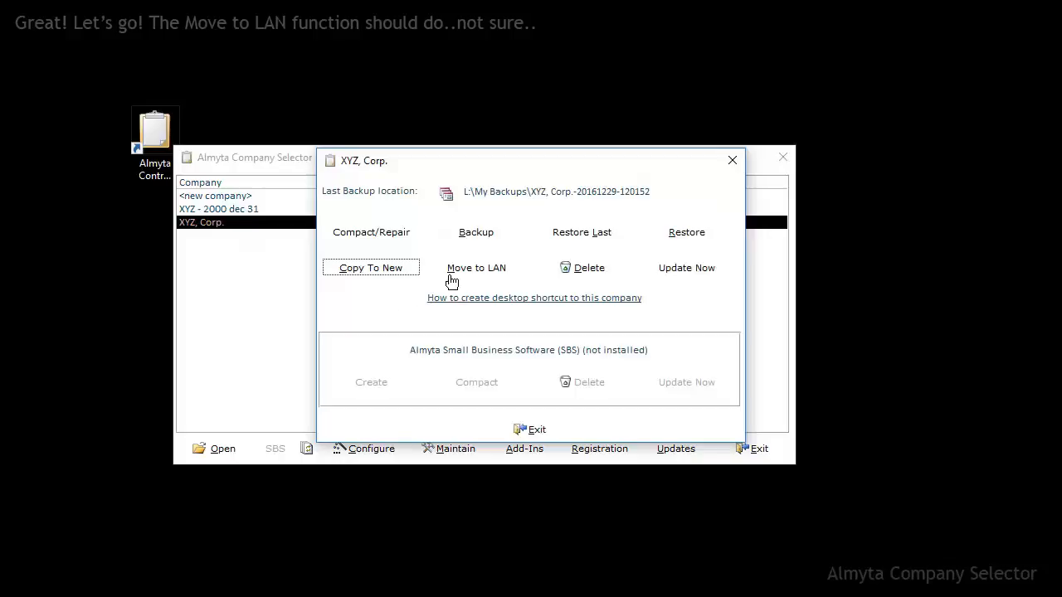
left_click(459, 269)
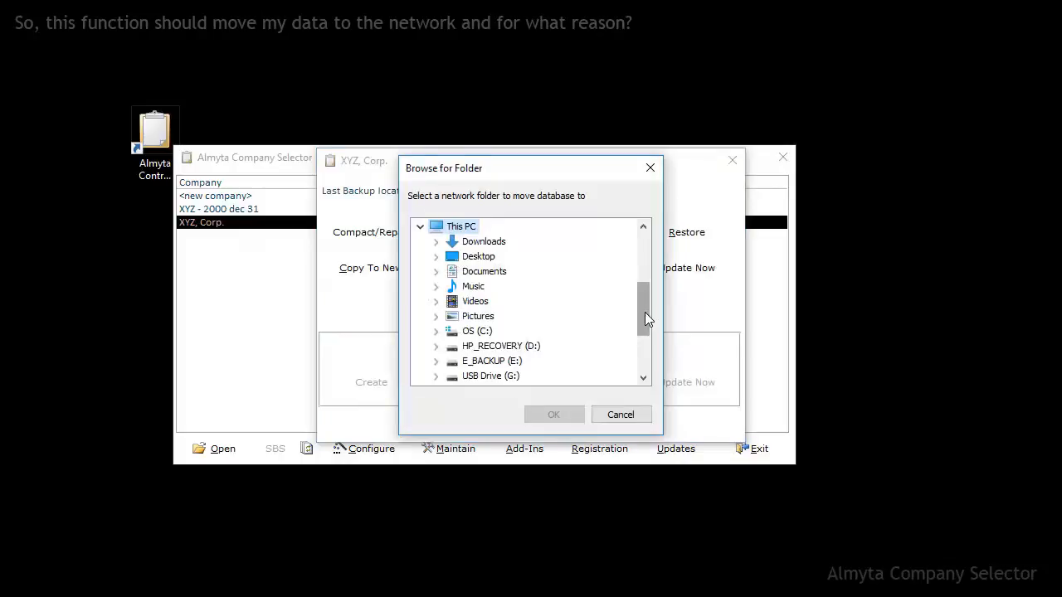
left_click_drag(645, 312, 606, 253)
left_click(420, 241)
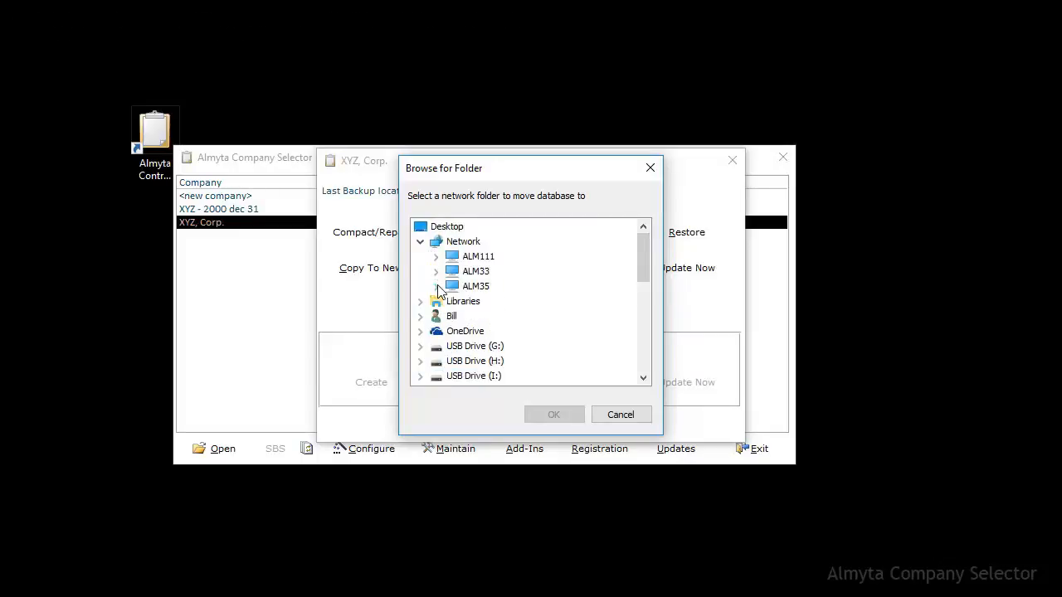
left_click(437, 286)
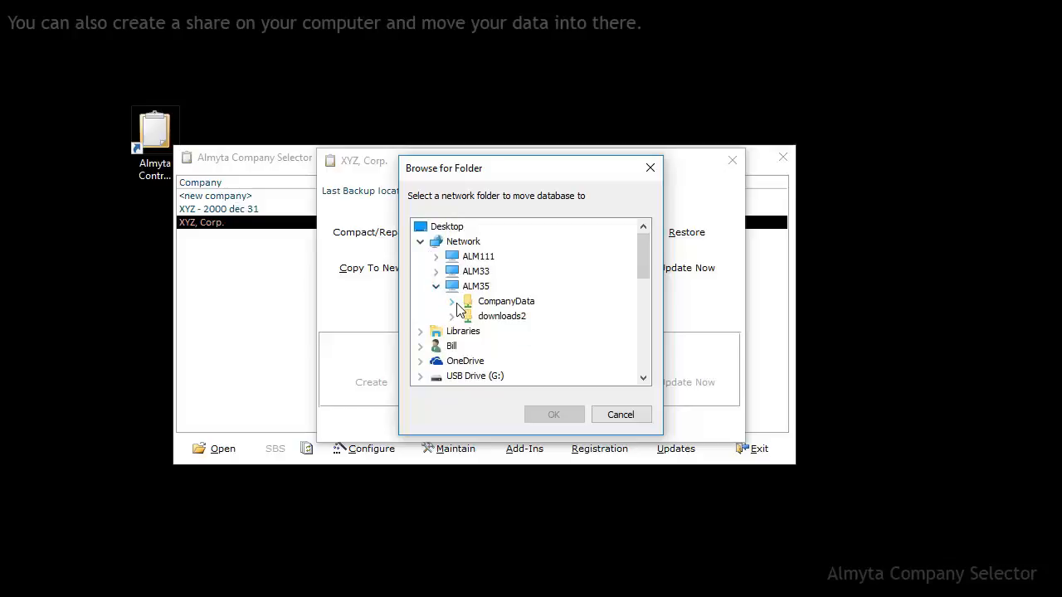
left_click(453, 303)
left_click(489, 319)
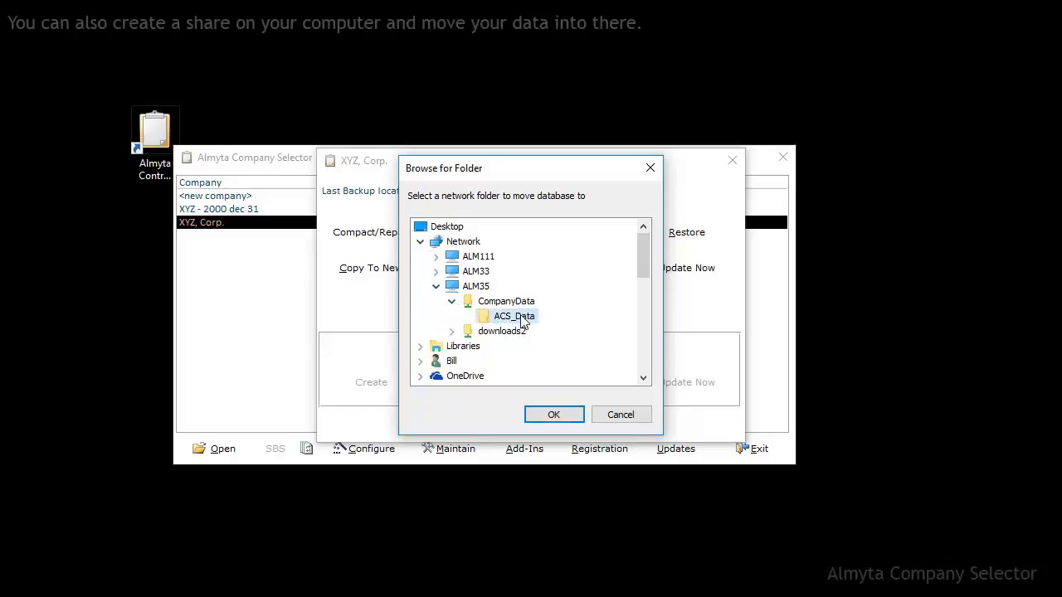
left_click(524, 414)
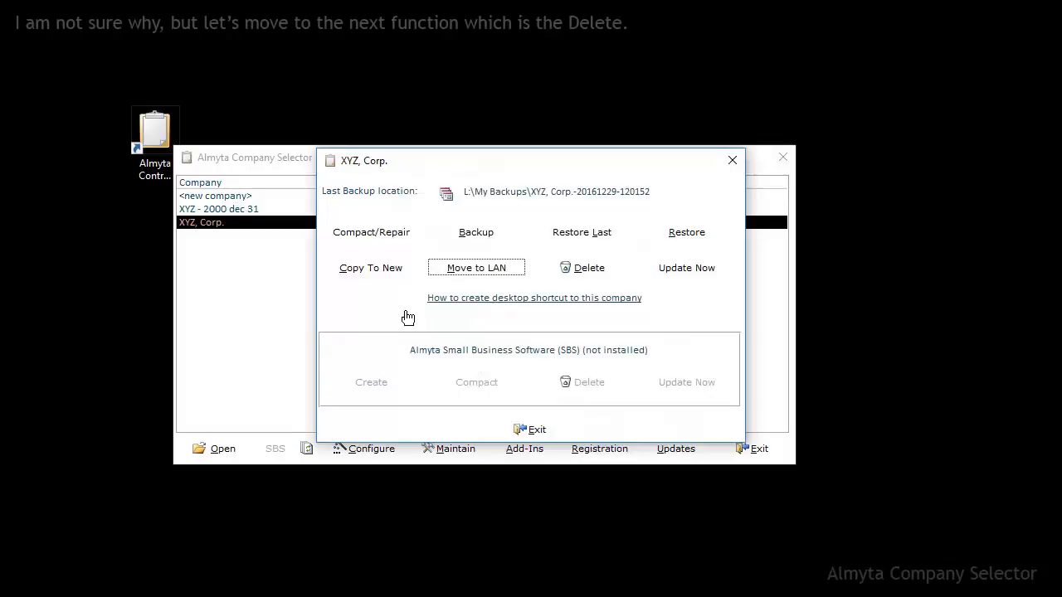
- Delete the XYZ, Corp. database from the company list, confirming the deletion with YES
left_click(572, 270)
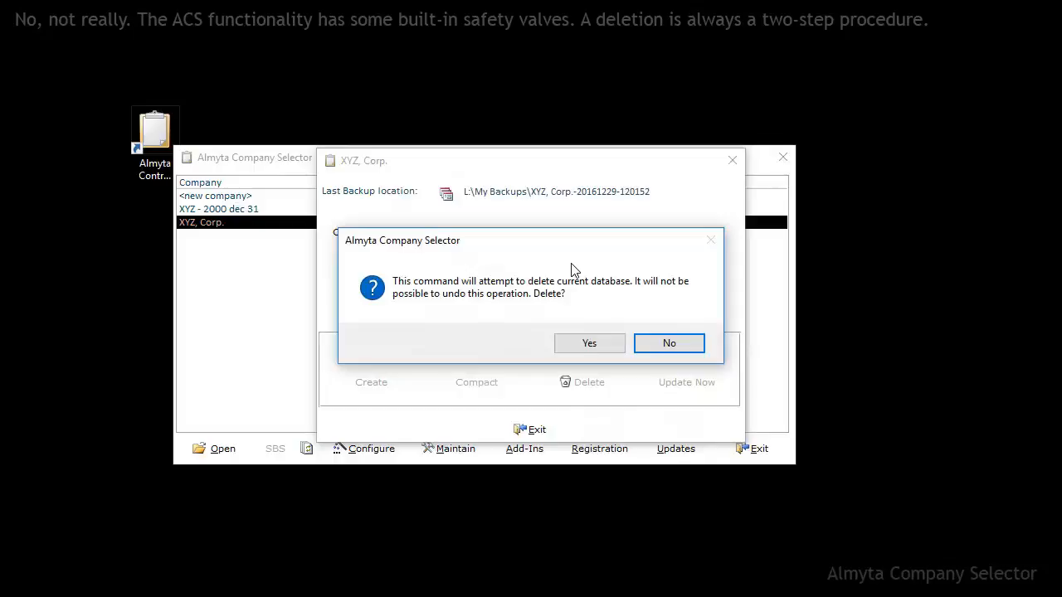
left_click(589, 343)
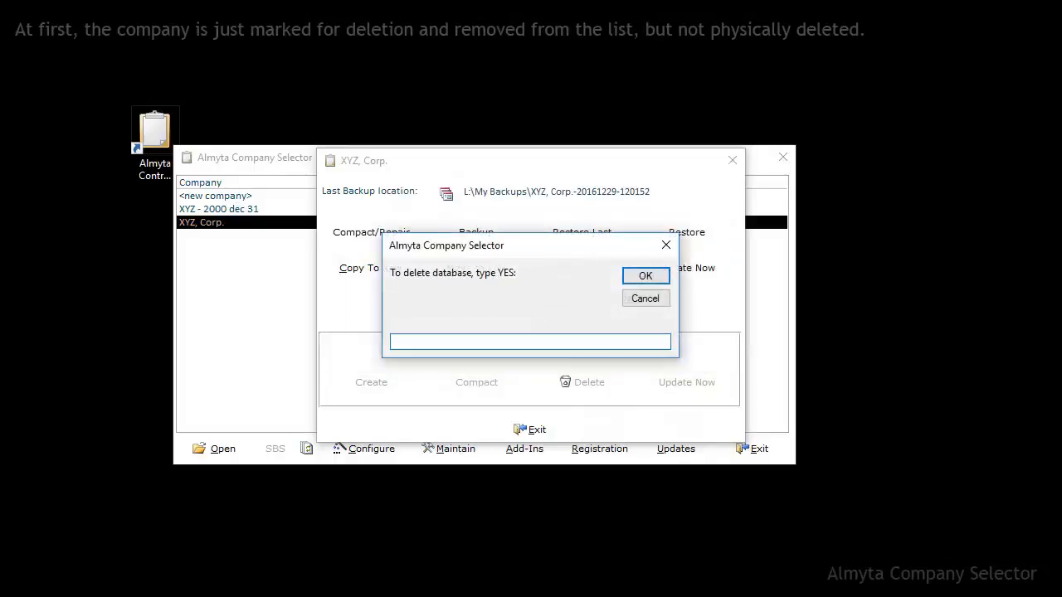
type("YES")
key("Return")
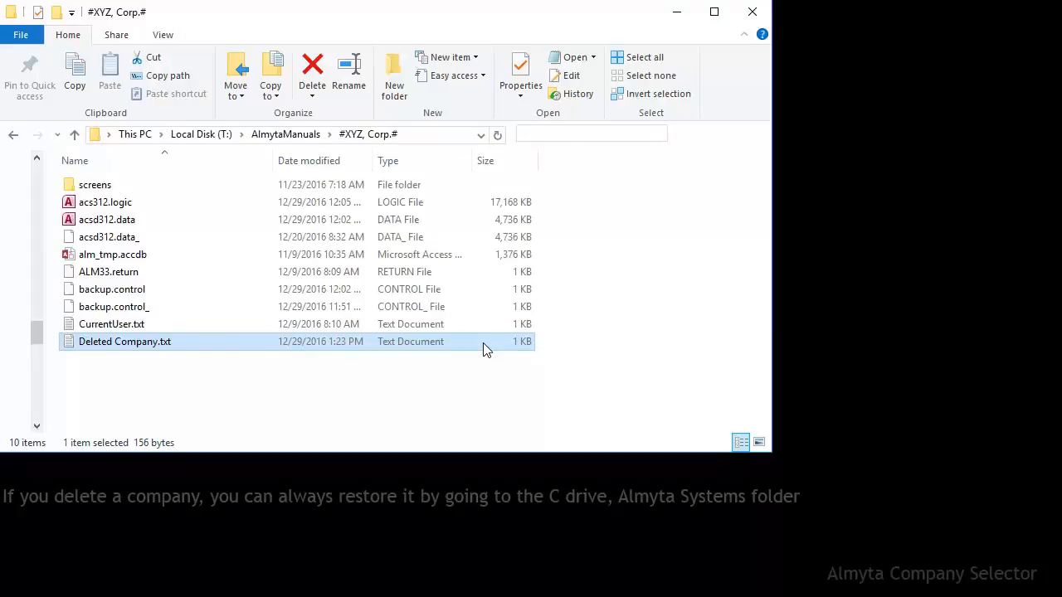
- Restore the deleted company by removing Deleted Company.txt from the #XYZ, Corp.# folder in File Explorer, and refresh the company list
left_click(313, 73)
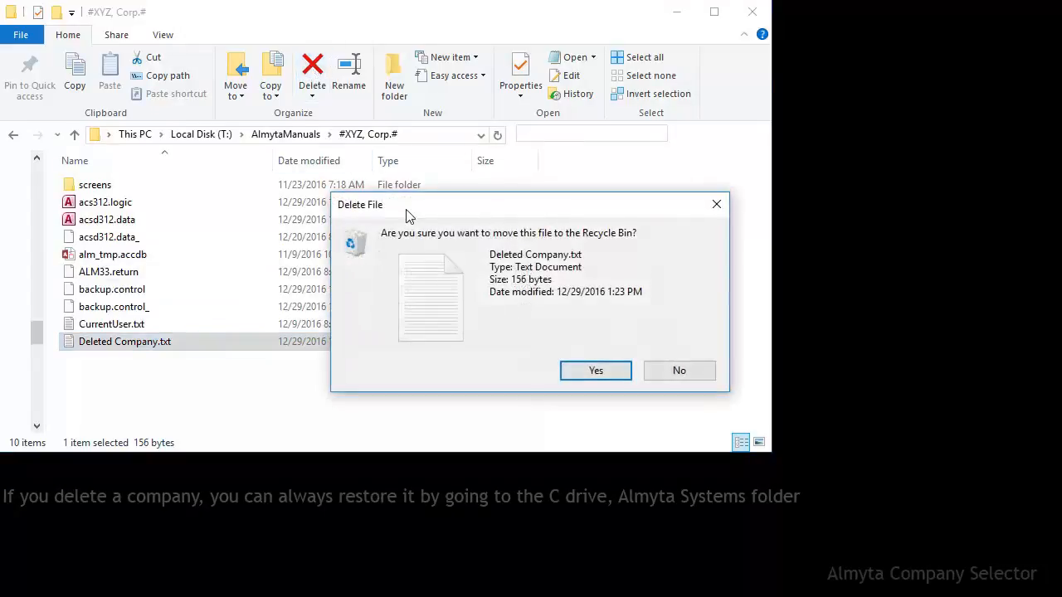
left_click(616, 381)
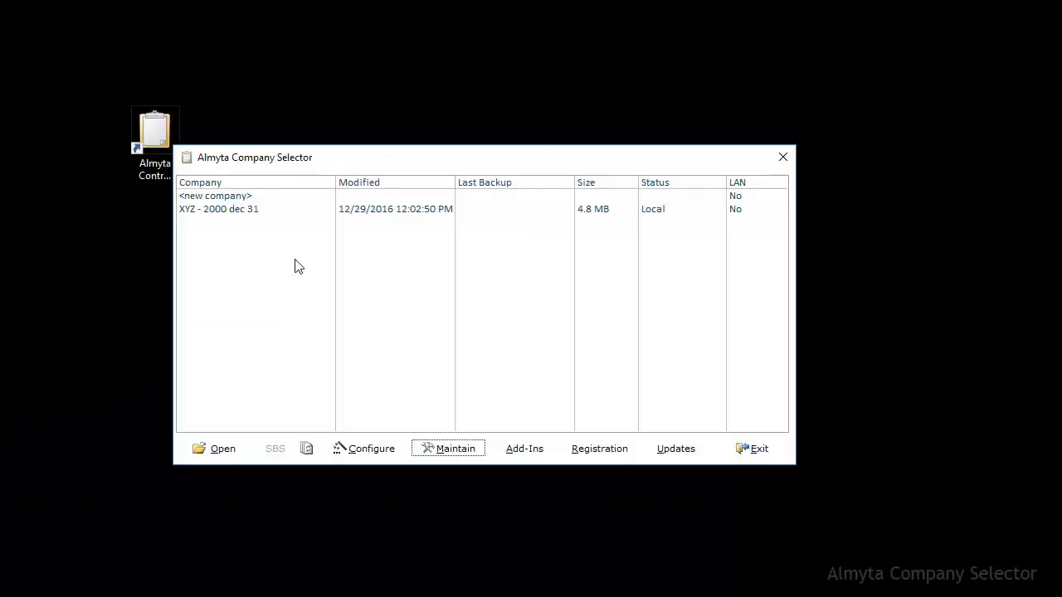
left_click(307, 451)
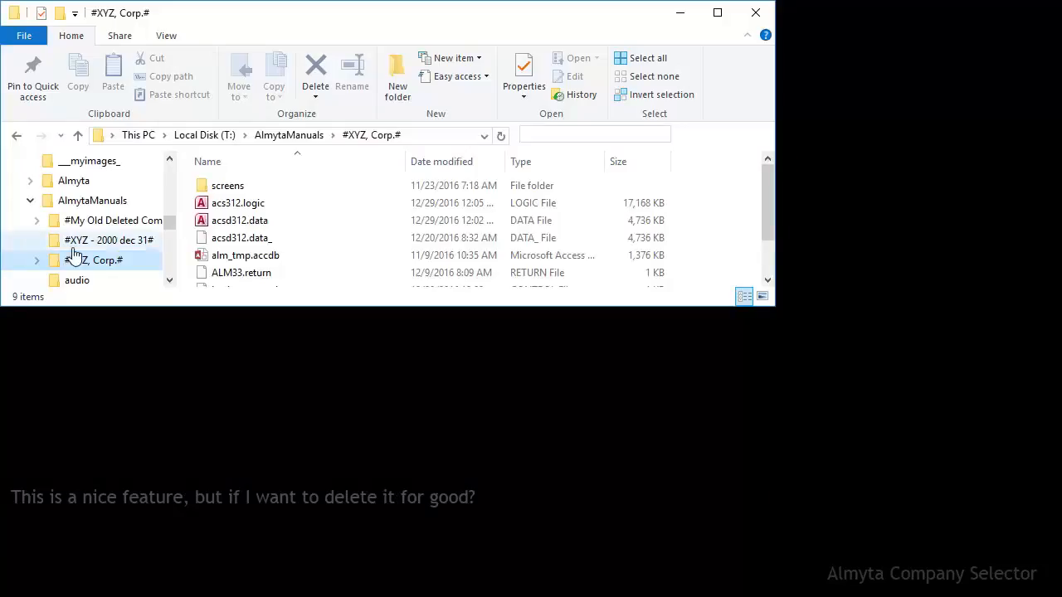
right_click(72, 263)
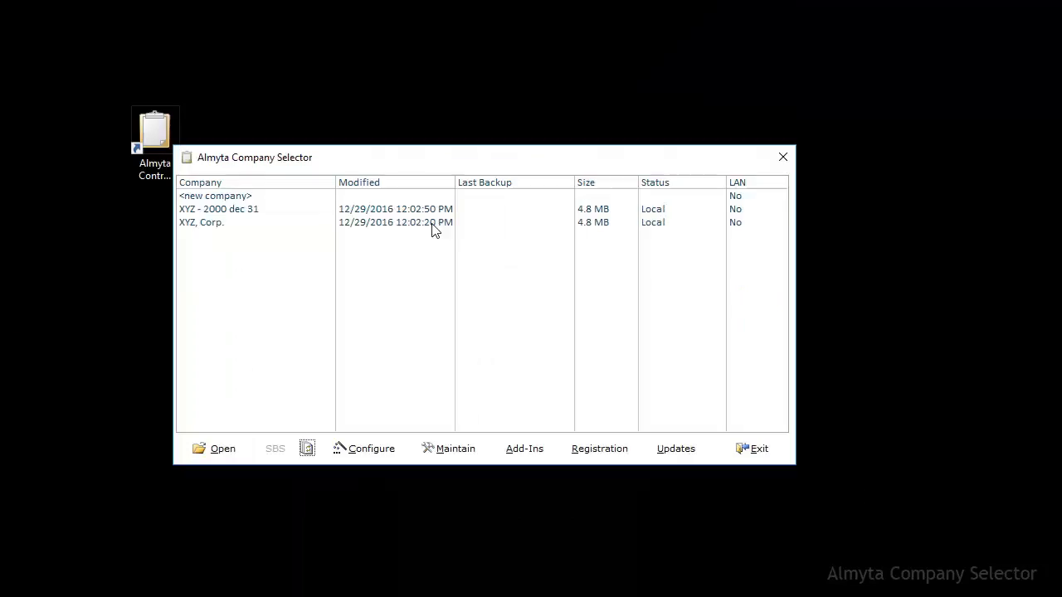
- Apply the latest application updates to the XYZ, Corp. company with the Update Now maintenance function, confirming the replacement of acs312.logic
left_click(434, 222)
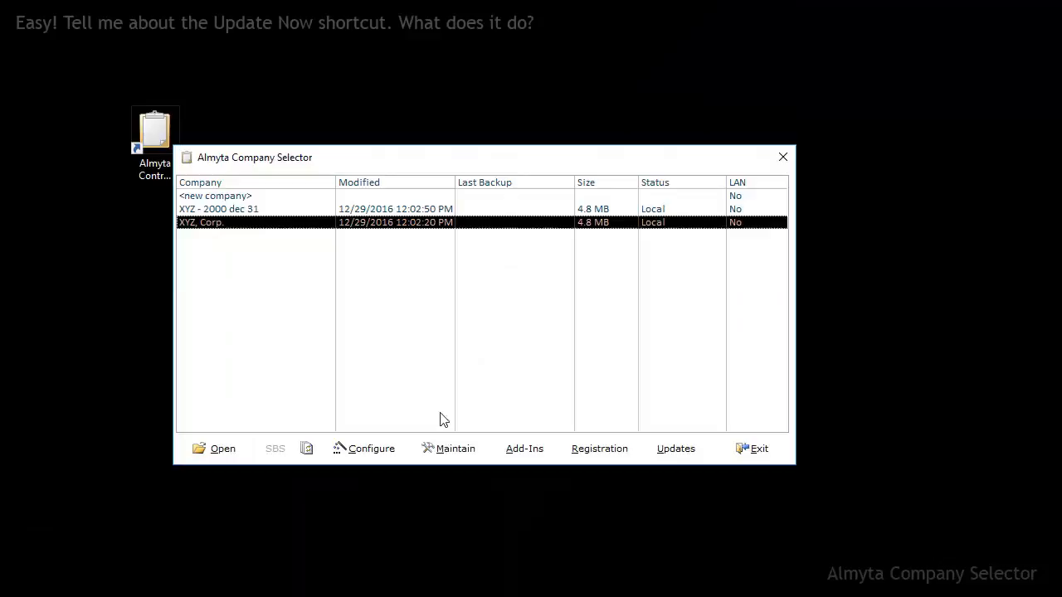
left_click(439, 456)
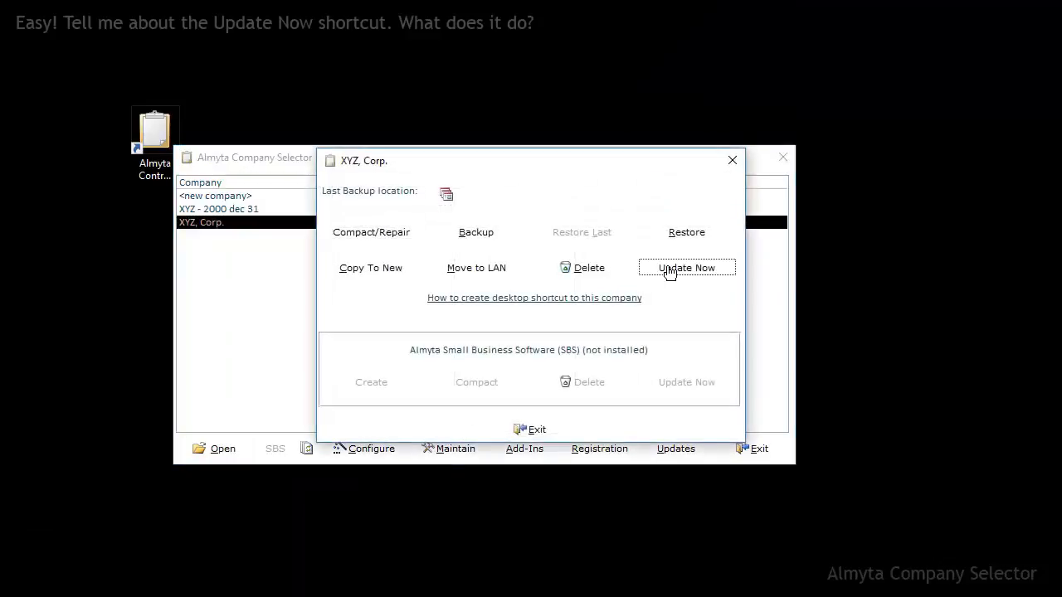
left_click(669, 270)
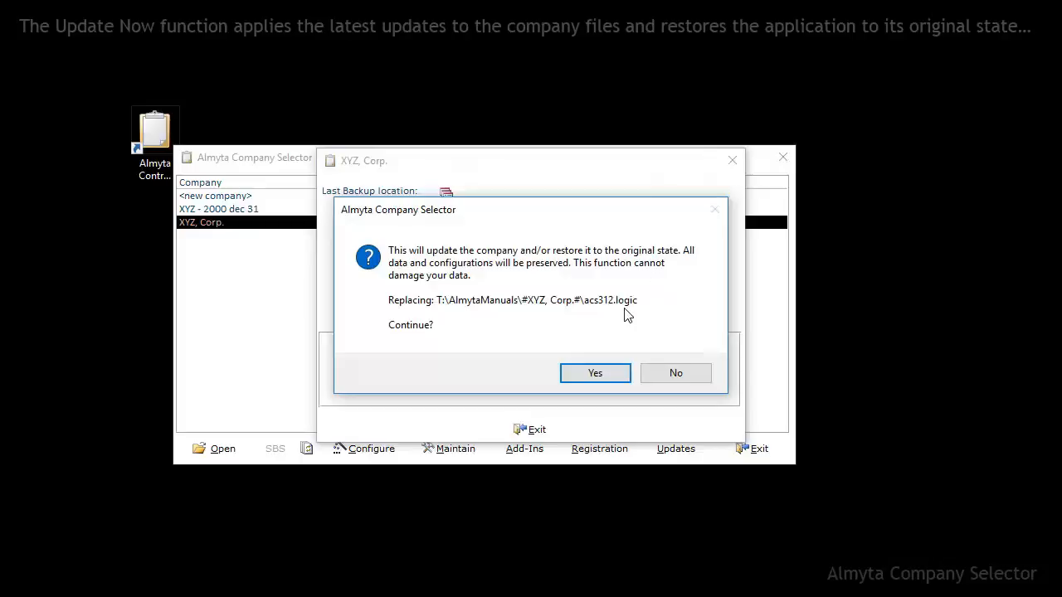
left_click(596, 373)
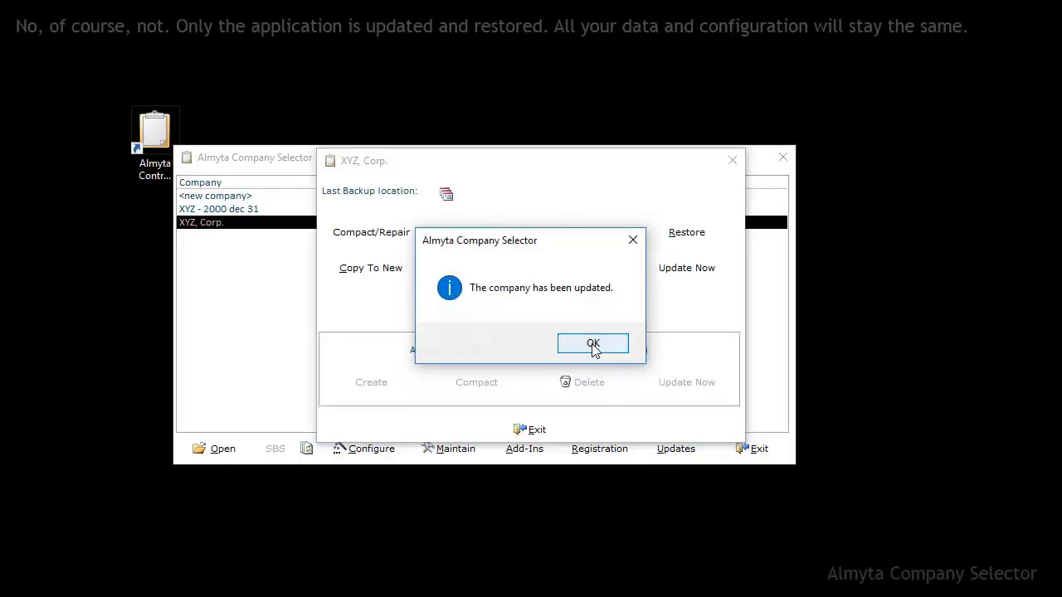
left_click(593, 343)
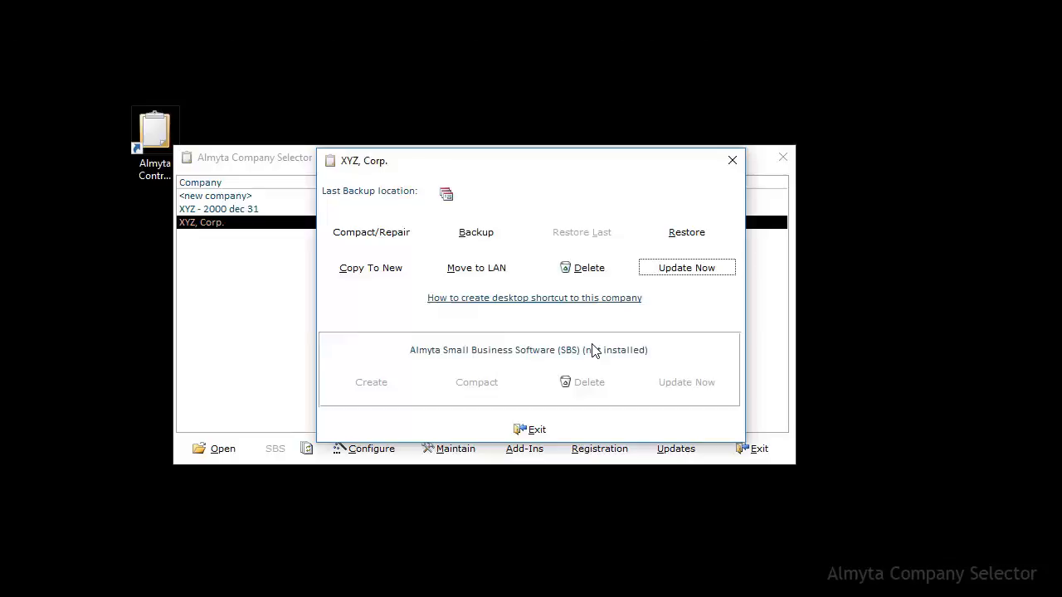
- Copy the XYZ, Corp. target command line from the shortcut instructions and use it as the item location of a new desktop shortcut
left_click(534, 298)
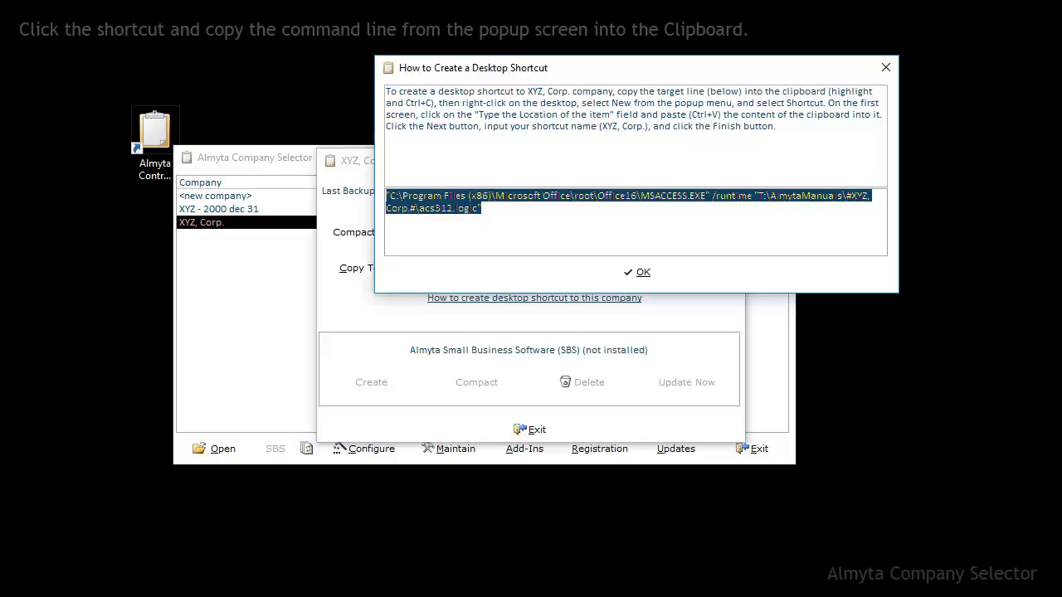
left_click(637, 272)
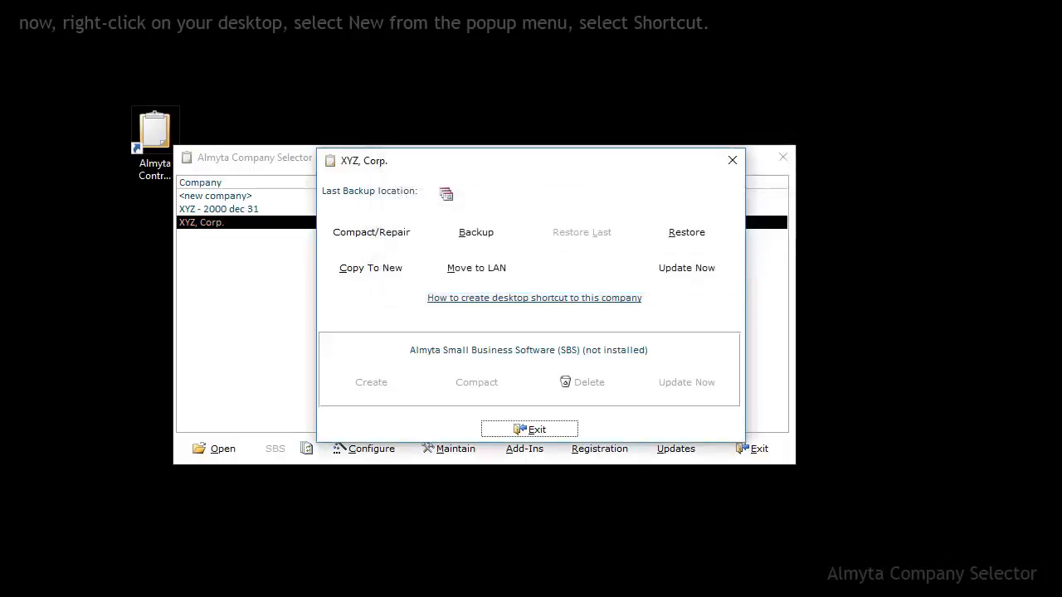
right_click(871, 331)
right_click(440, 91)
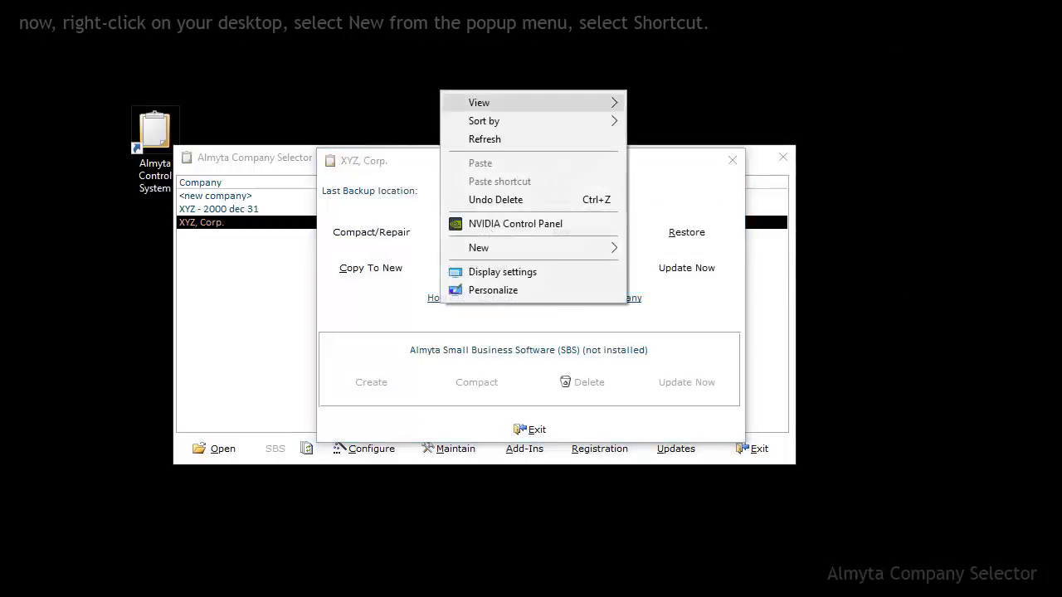
mouse_move(531, 247)
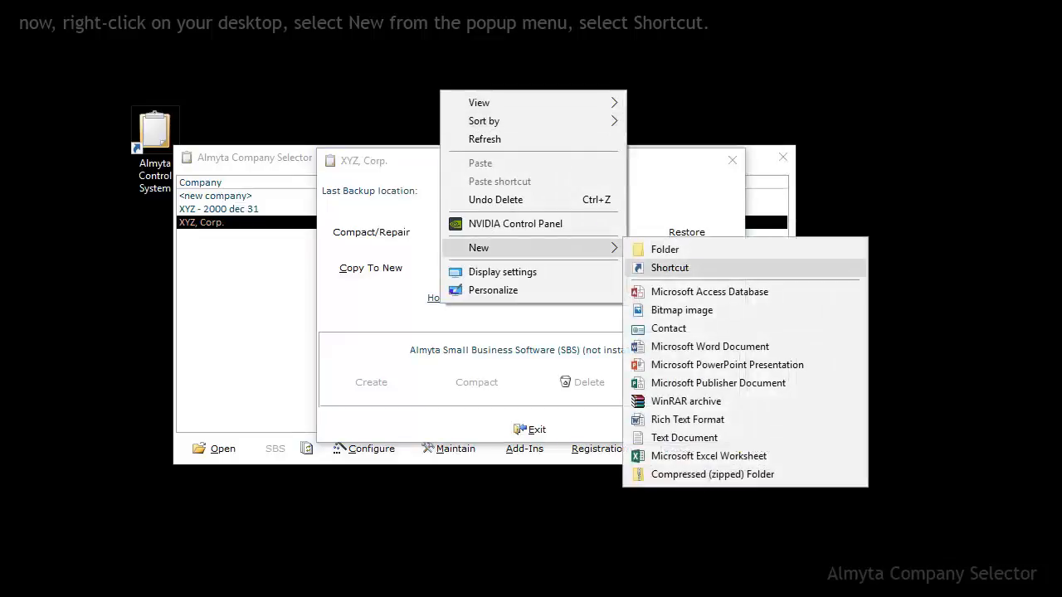
left_click(669, 267)
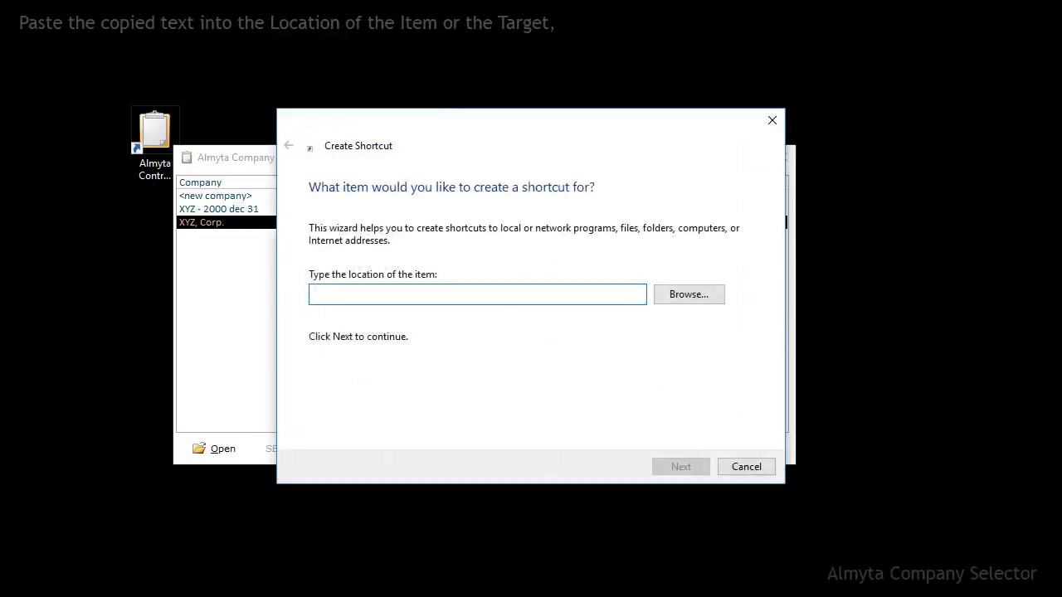
key("ctrl+v")
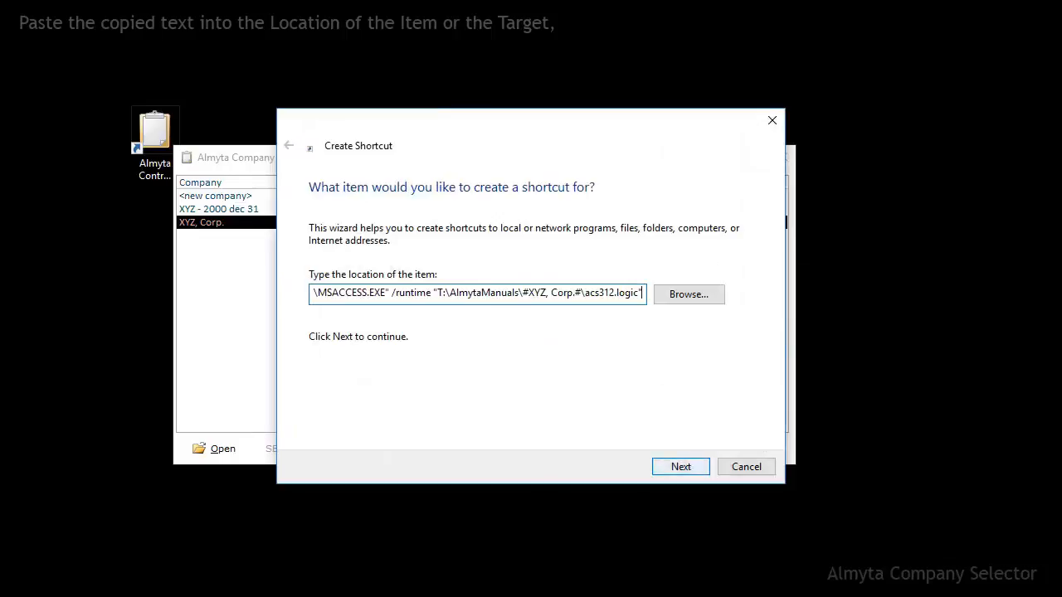
key("Return")
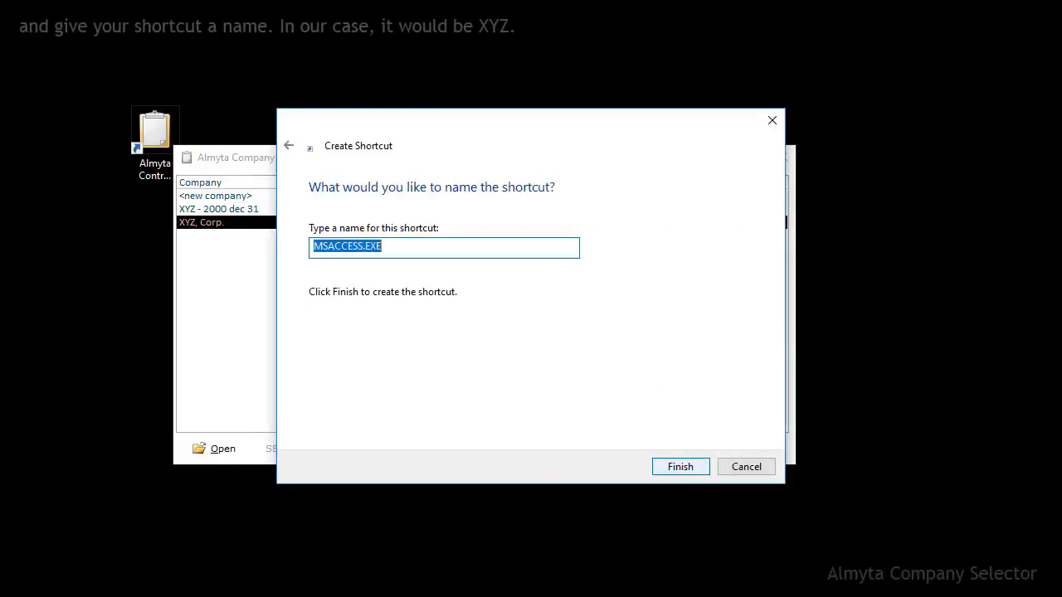
- Name the new shortcut XYZ, move it to a clear spot above the company list, and close the XYZ, Corp. maintenance window
type("XYZ")
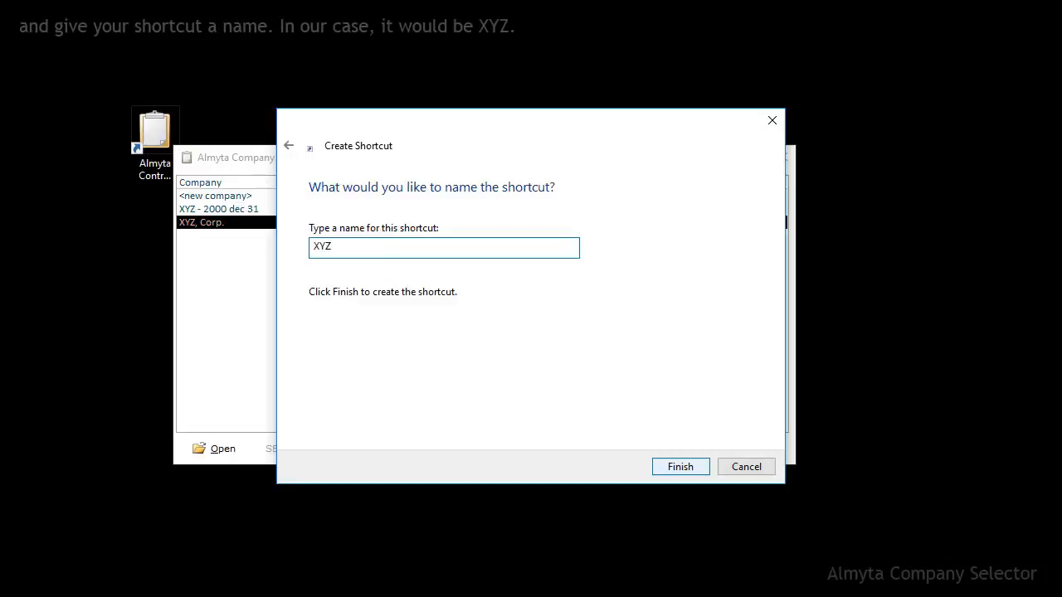
left_click(680, 467)
left_click_drag(466, 126, 334, 65)
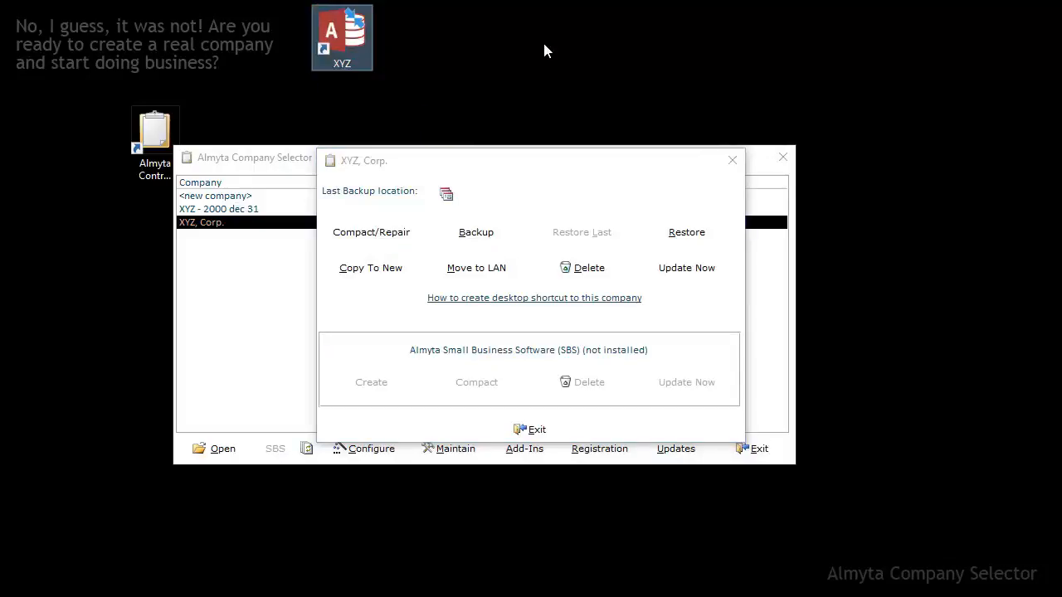
left_click(532, 430)
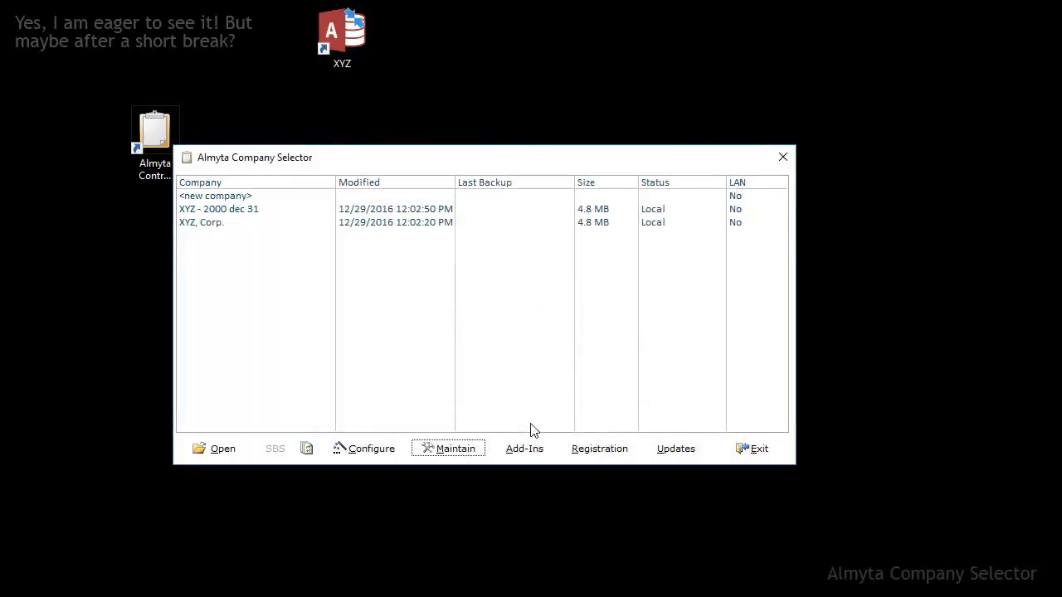